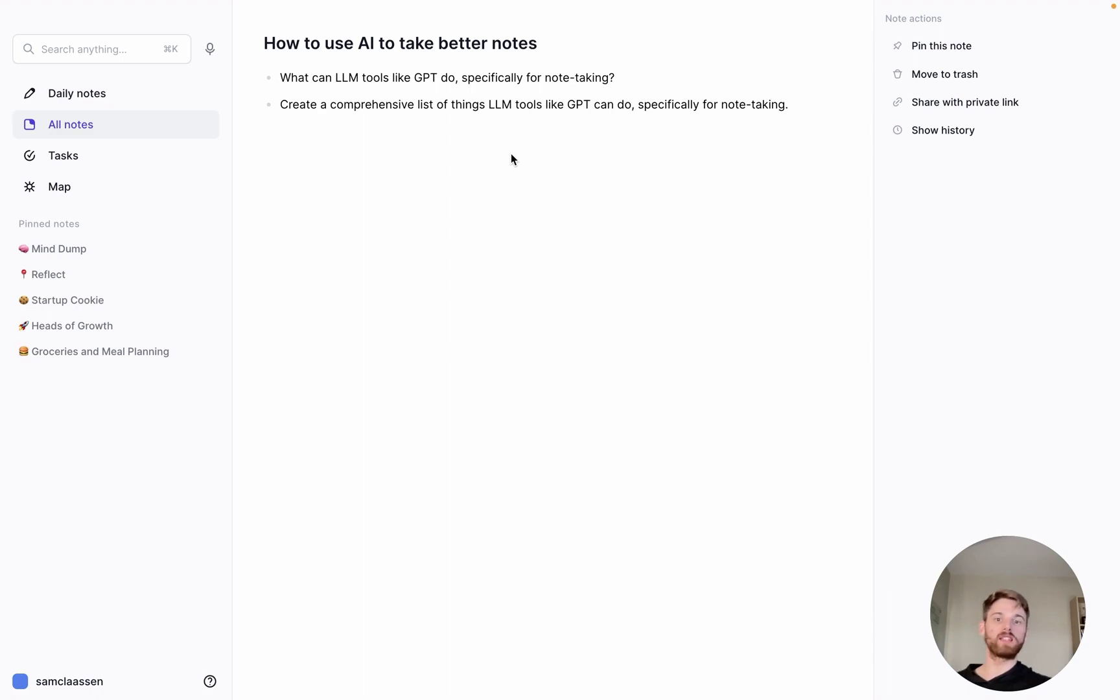
# Run a new custom AI prompt 'answer this question' on the first bullet's question and review the answer.
pyautogui.tripleClick(476, 82)
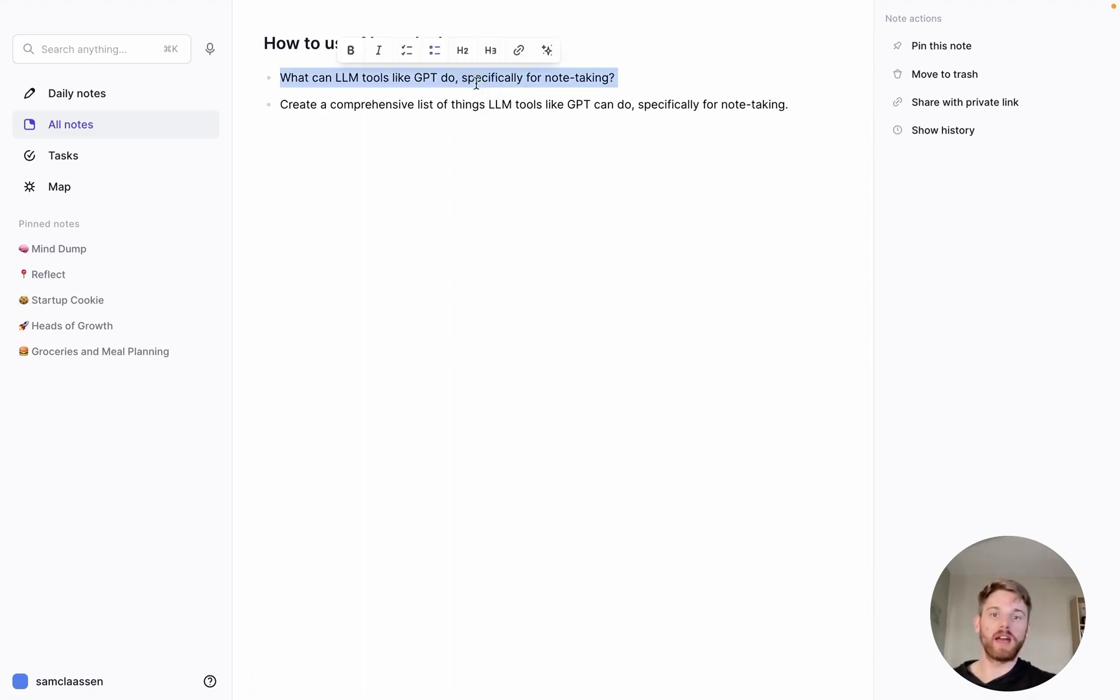
pyautogui.click(547, 52)
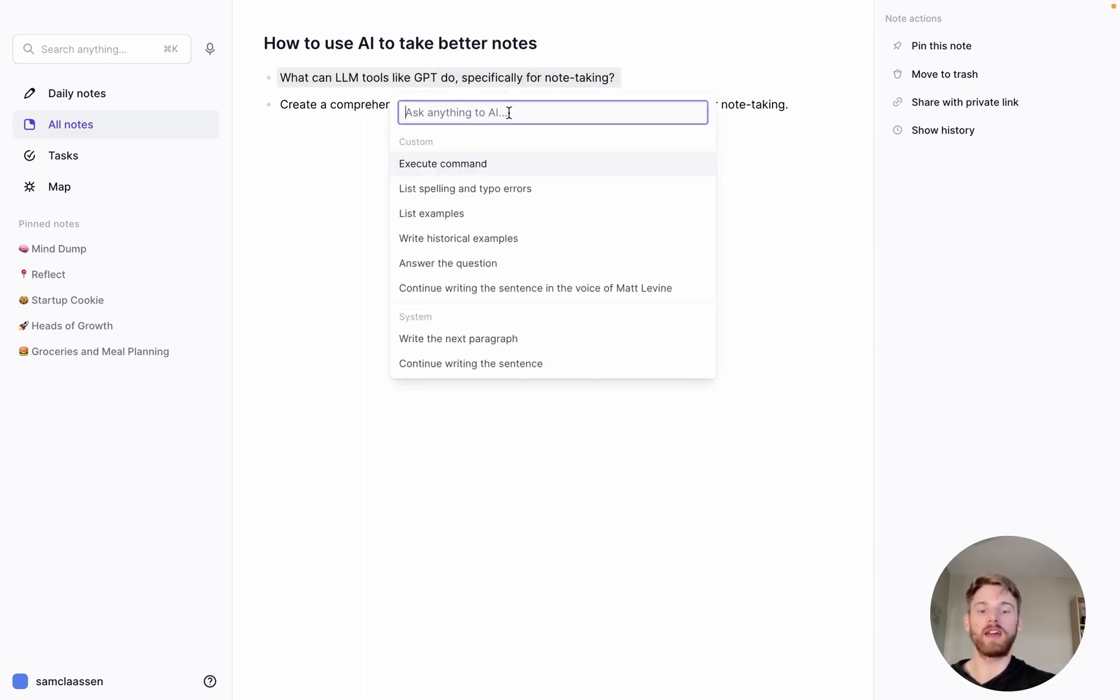
pyautogui.write('answer this question')
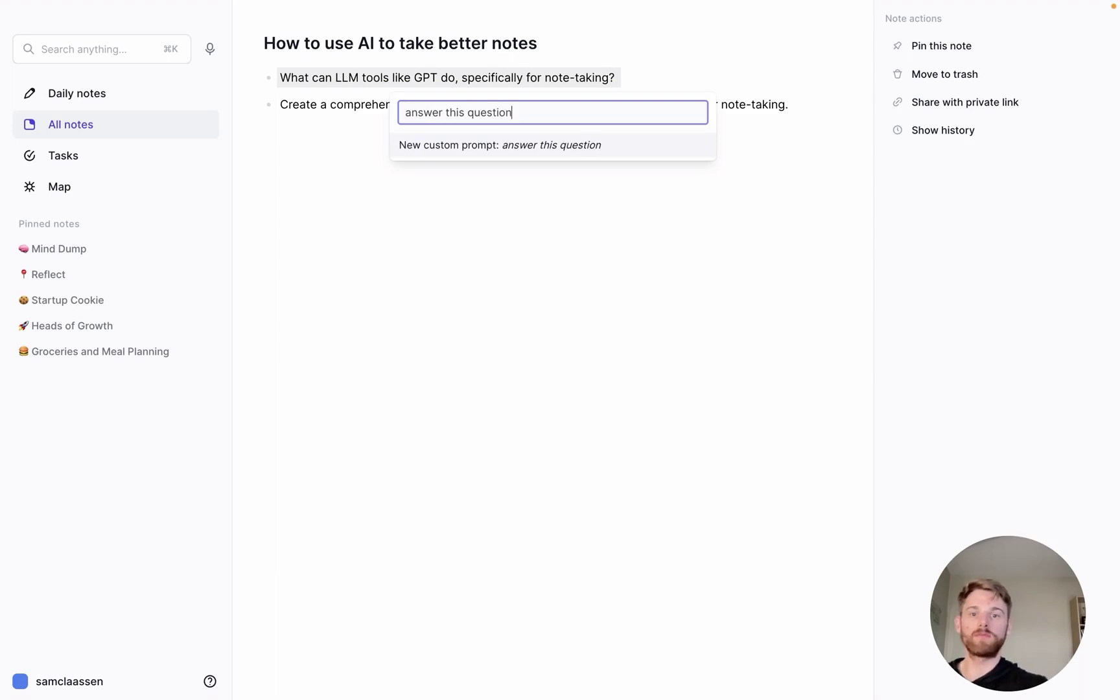
pyautogui.press('Return')
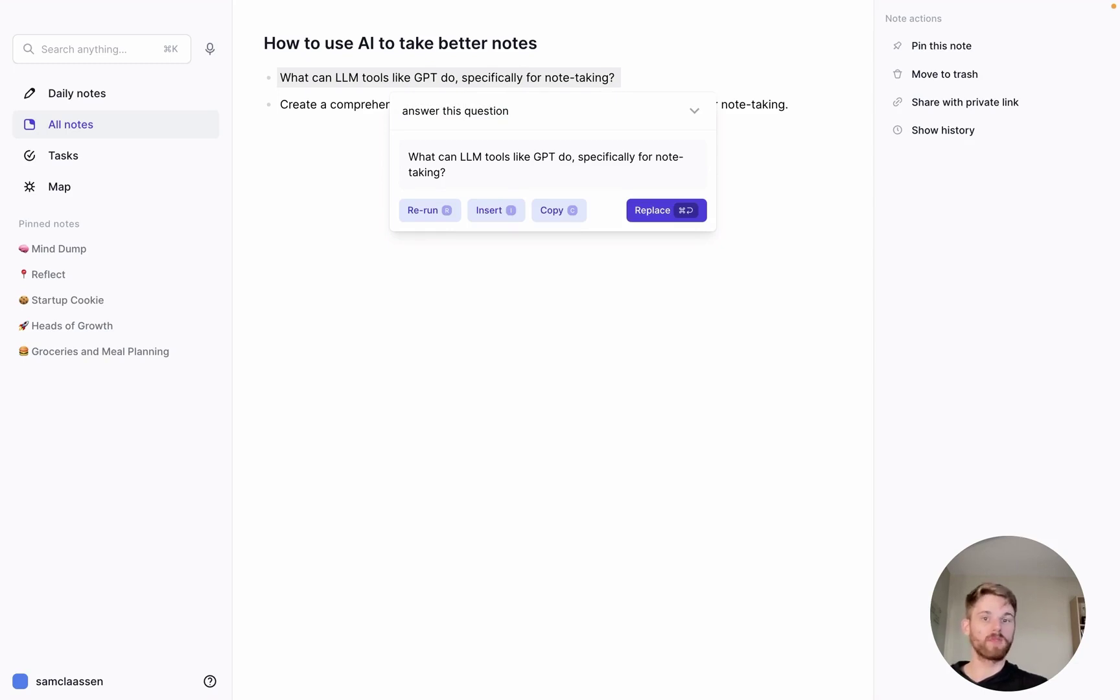
pyautogui.click(341, 78)
# Condense the first bullet's question with the 'Write a short summary' system prompt.
pyautogui.click(547, 50)
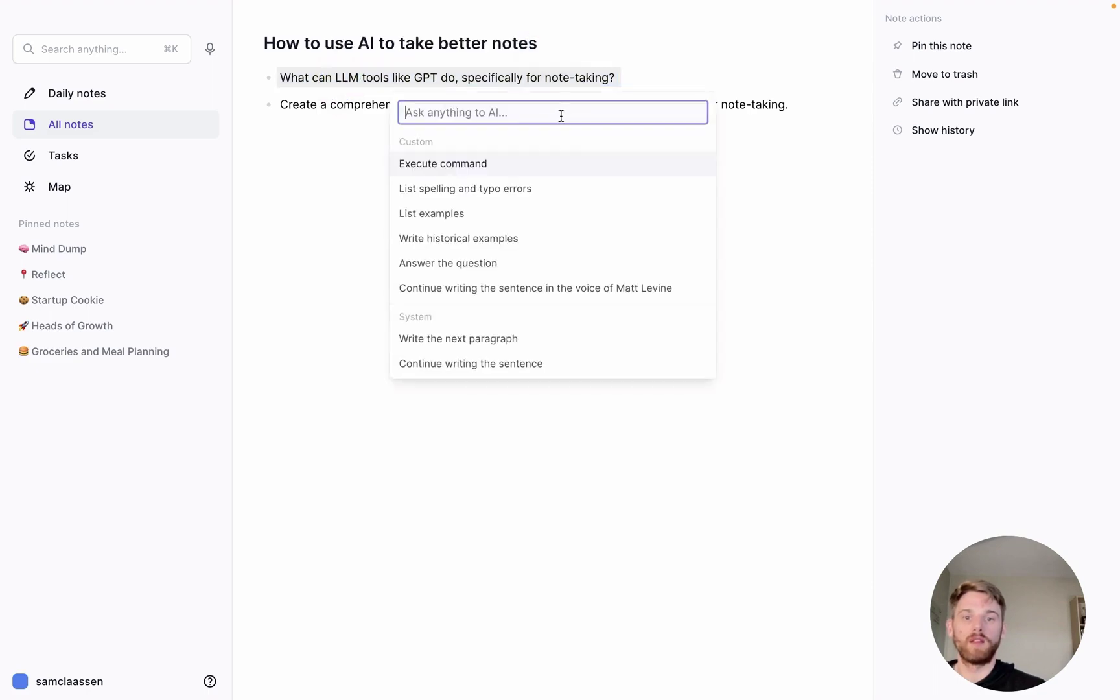
pyautogui.scroll(-2, 618, 271)
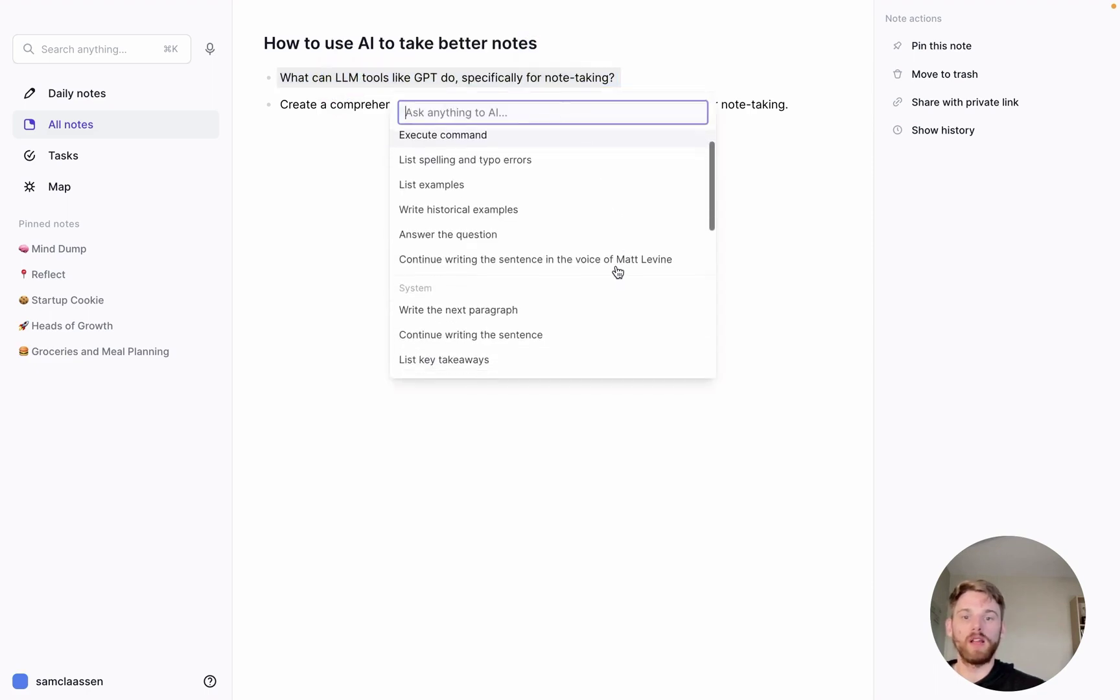
pyautogui.scroll(-3, 617, 271)
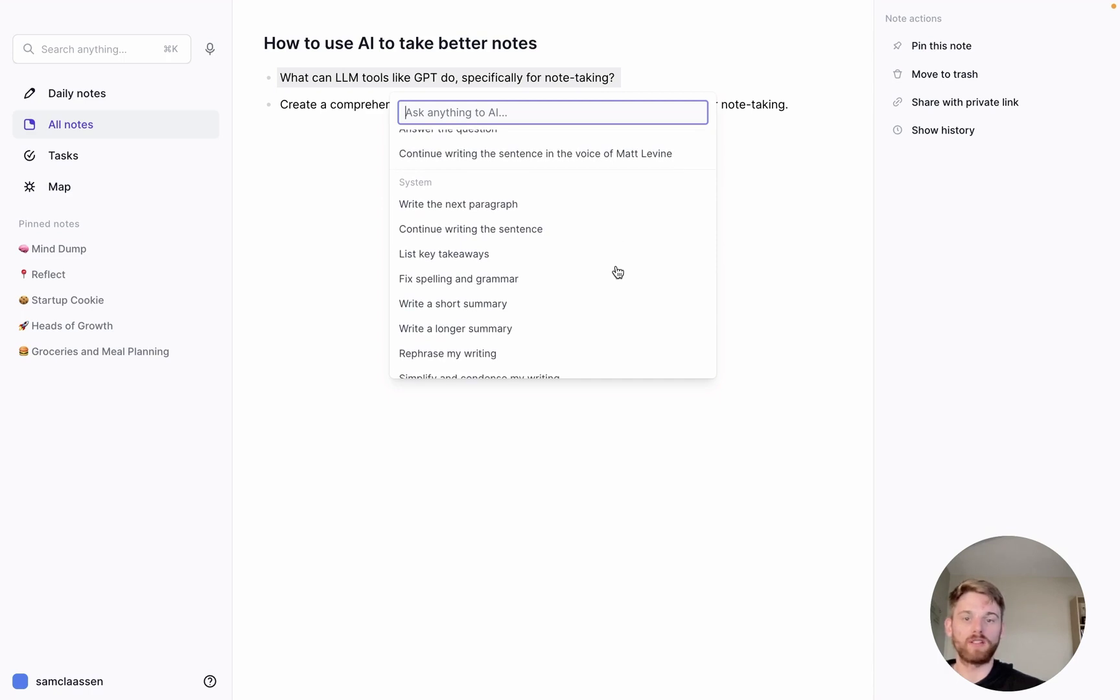
pyautogui.scroll(-1, 617, 271)
pyautogui.scroll(-2, 618, 271)
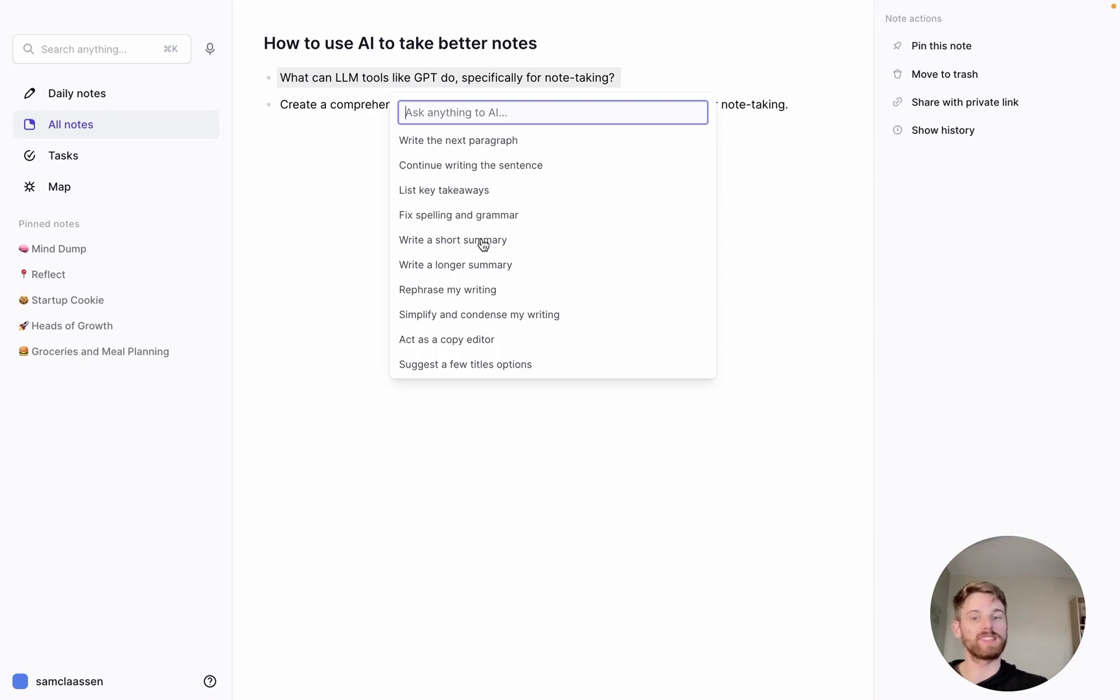
pyautogui.click(483, 243)
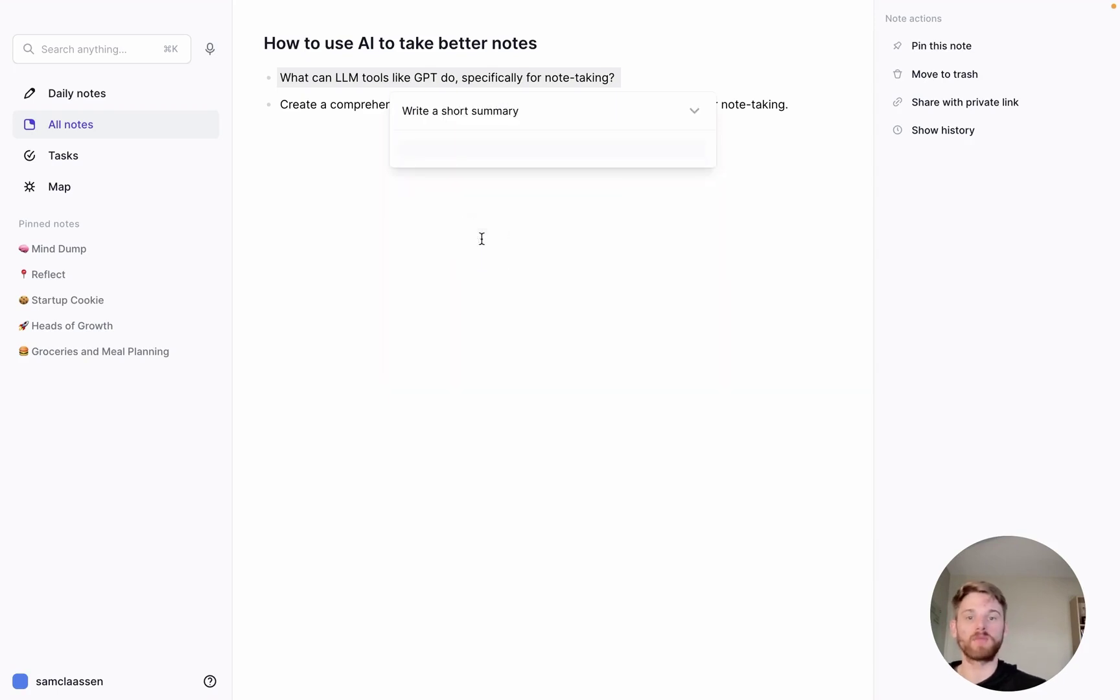
# Copy the summary prompt as a new template titled 'Answer the question I'm asking'.
pyautogui.click(696, 111)
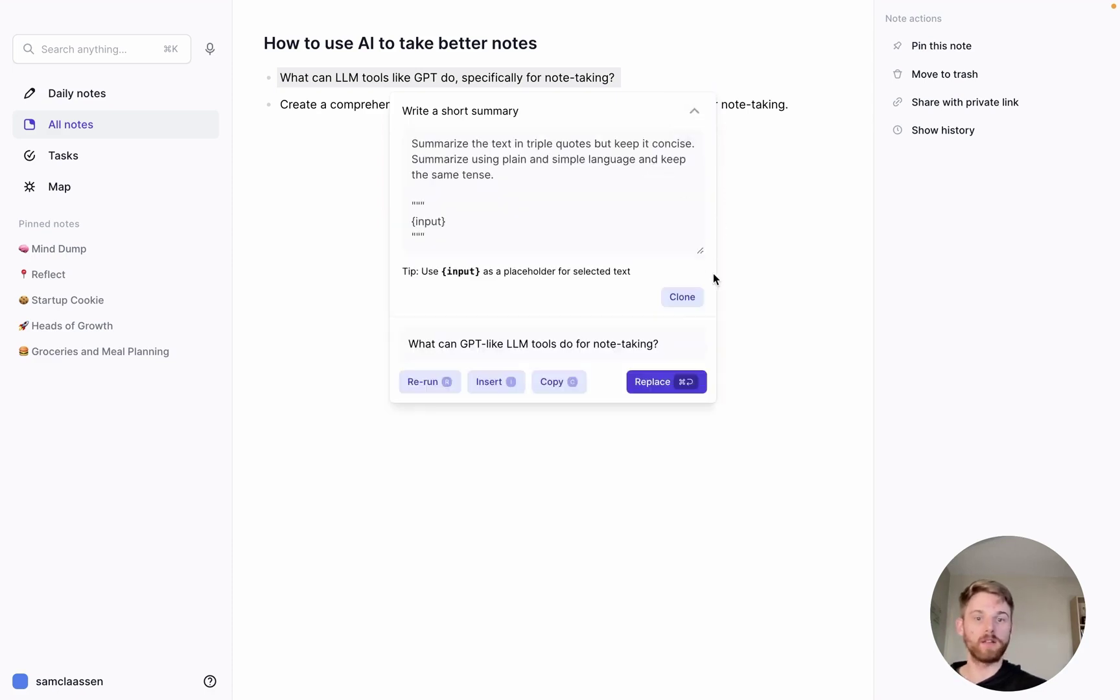
pyautogui.click(680, 298)
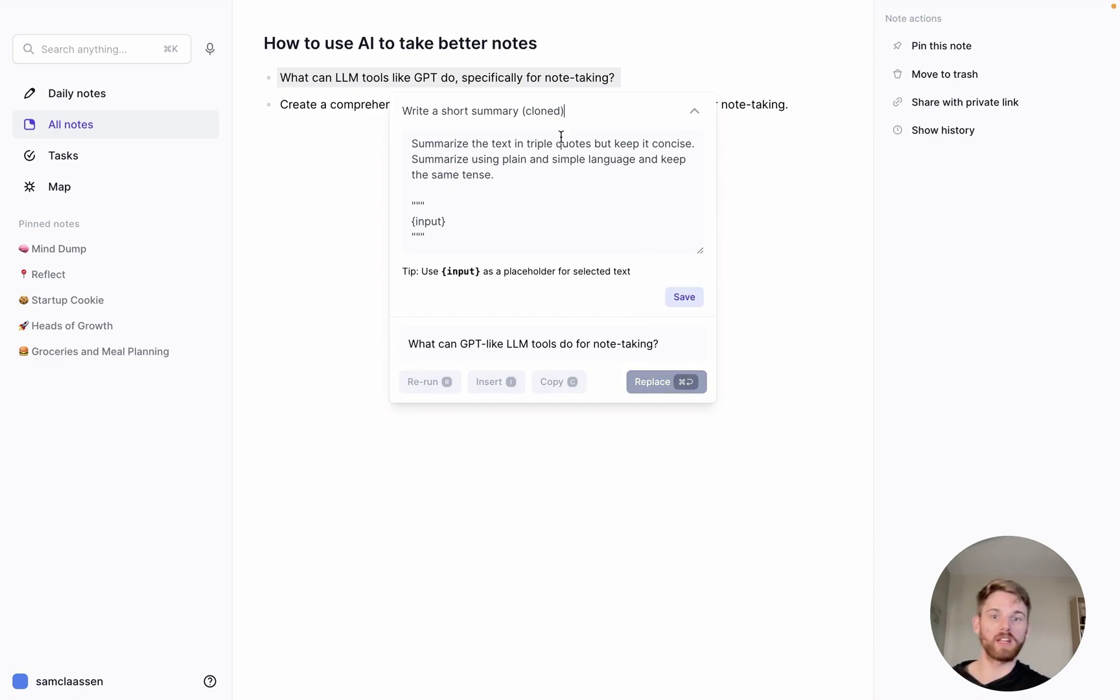
pyautogui.tripleClick(511, 107)
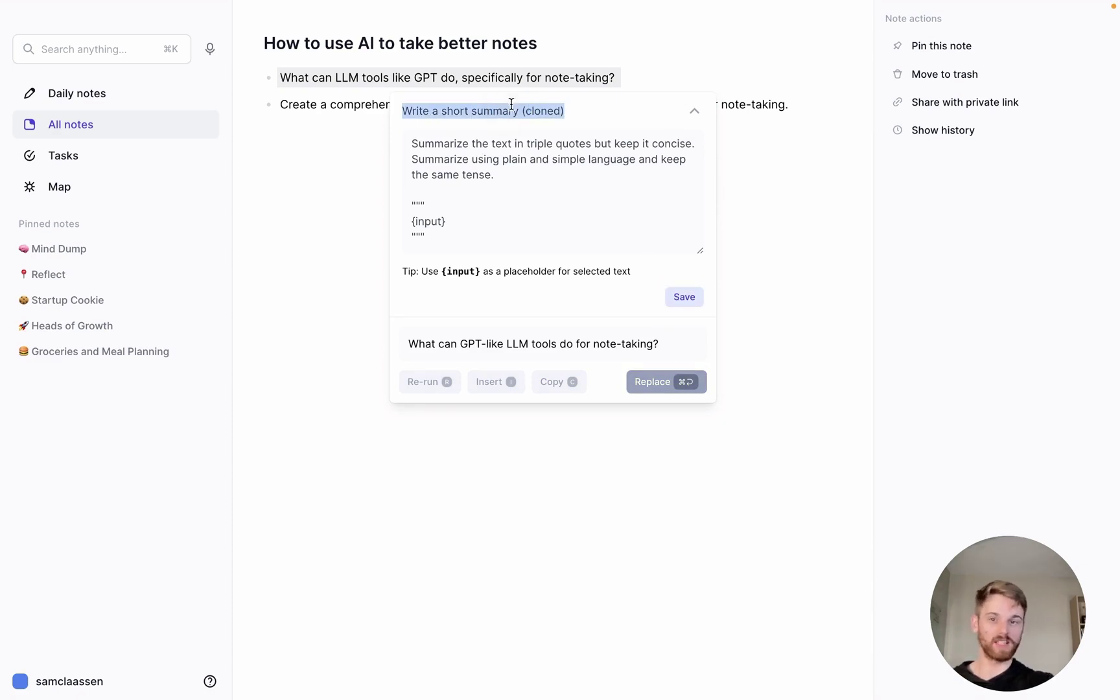
pyautogui.write('Answer the ')
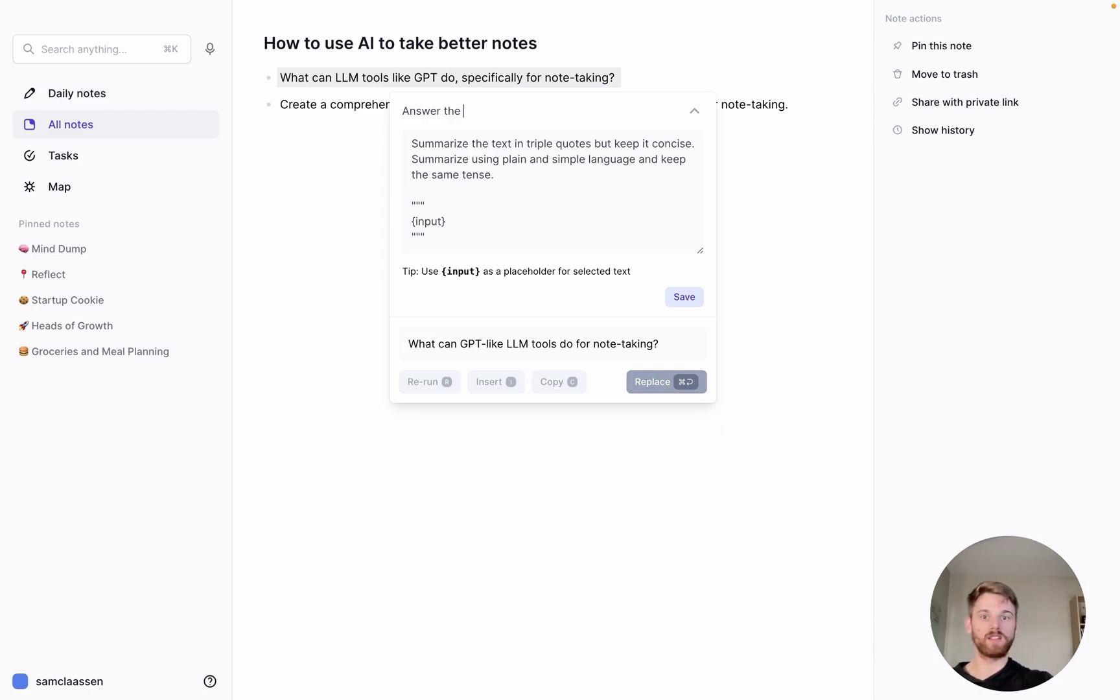
pyautogui.write("question I'm a")
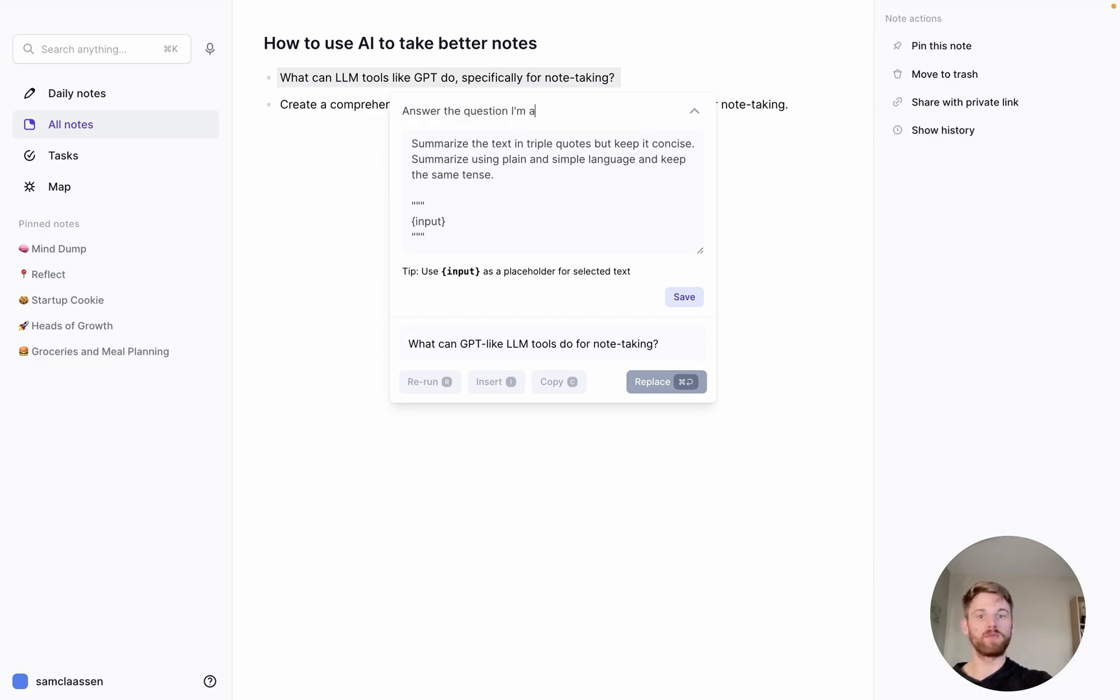
pyautogui.write('sking')
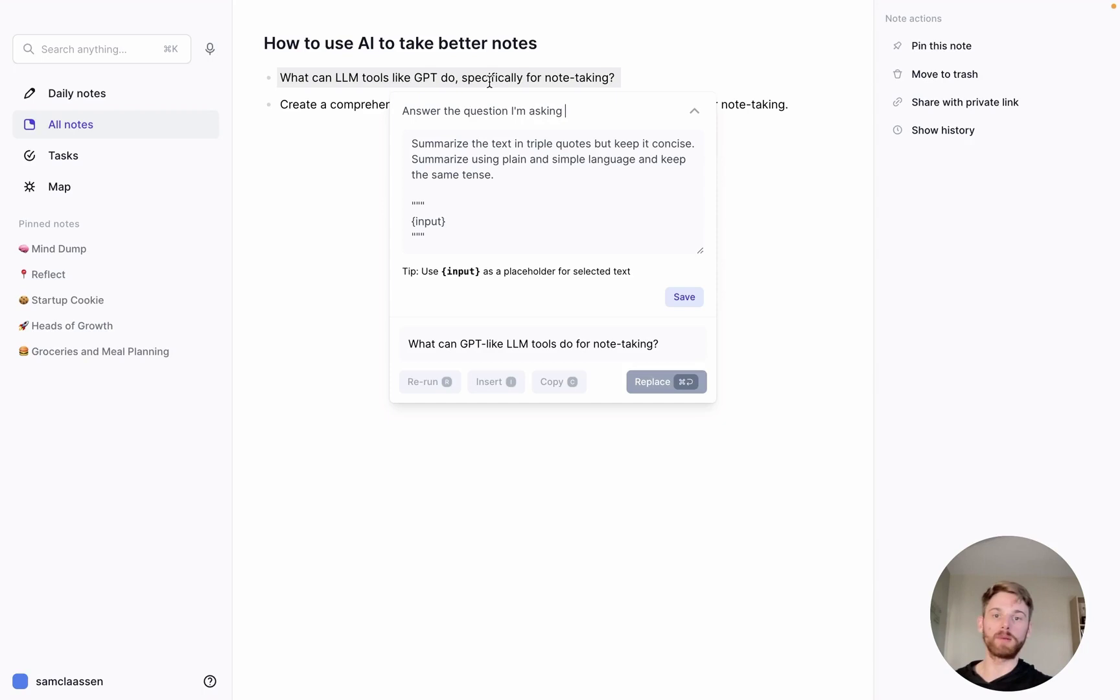
# Replace 'Summarize' and 'summary' in the prompt text with 'Answer' wording and save the template.
pyautogui.click(483, 143)
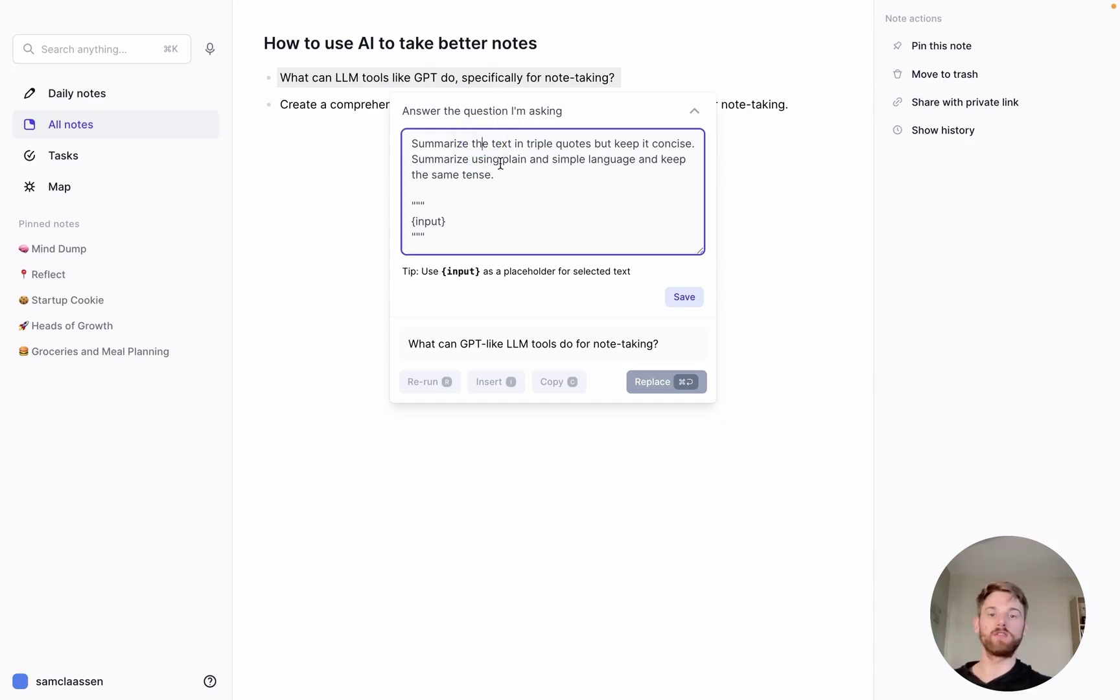
pyautogui.moveTo(411, 147); pyautogui.dragTo(458, 143)
pyautogui.write('Ans')
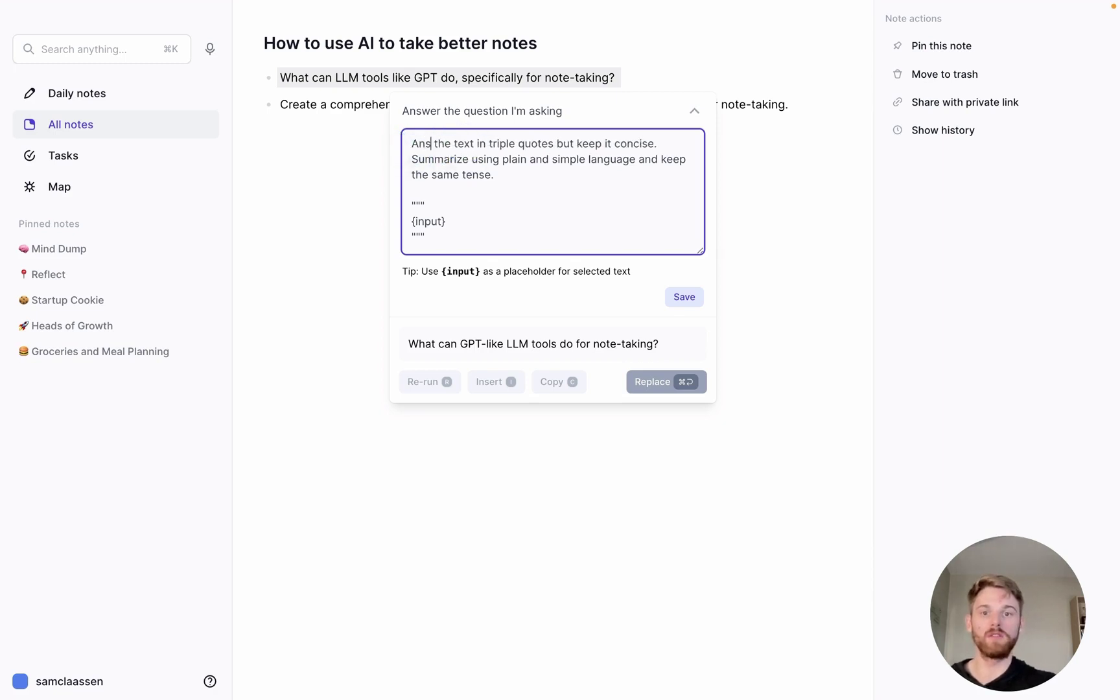
pyautogui.write('wer the question wit')
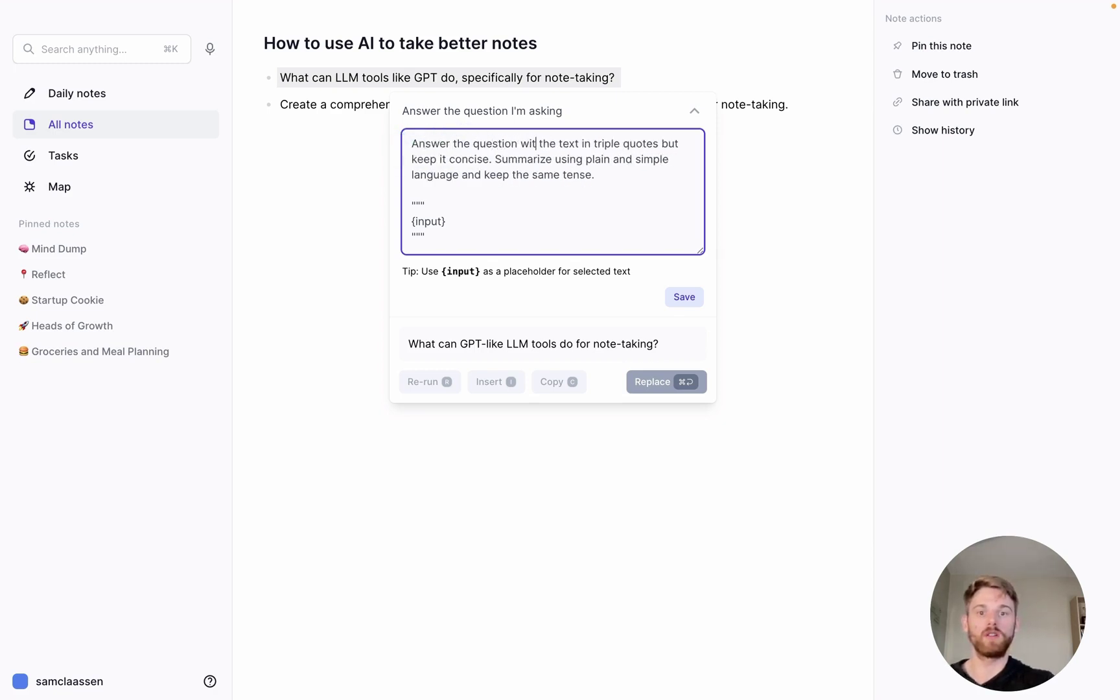
pyautogui.write('hin')
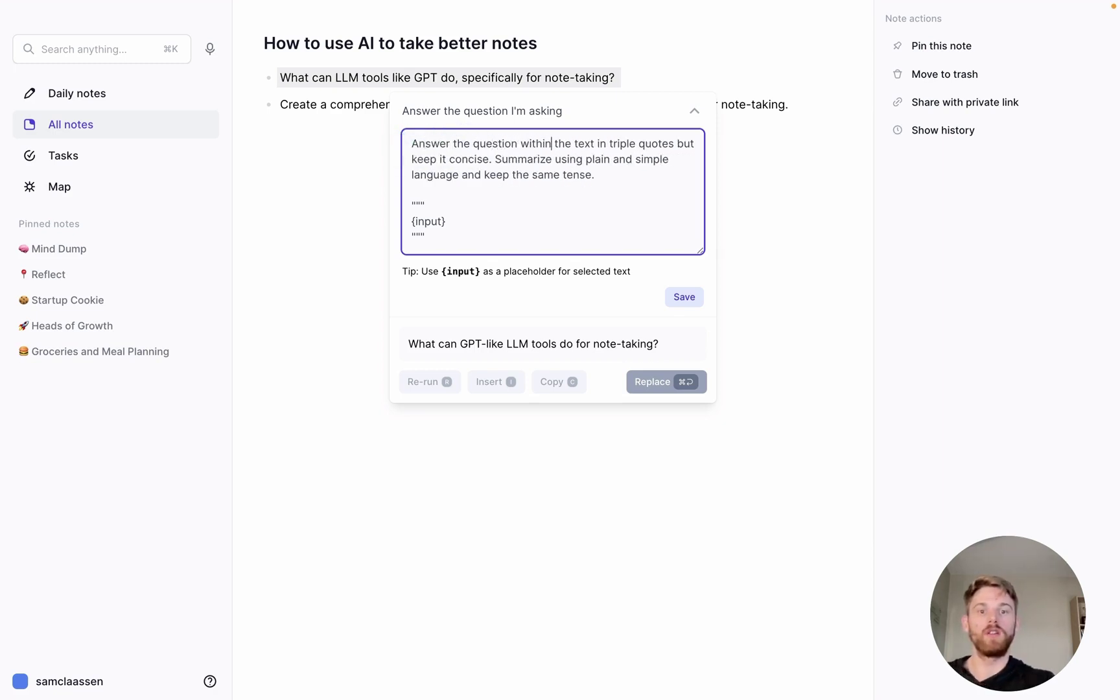
pyautogui.doubleClick(525, 158)
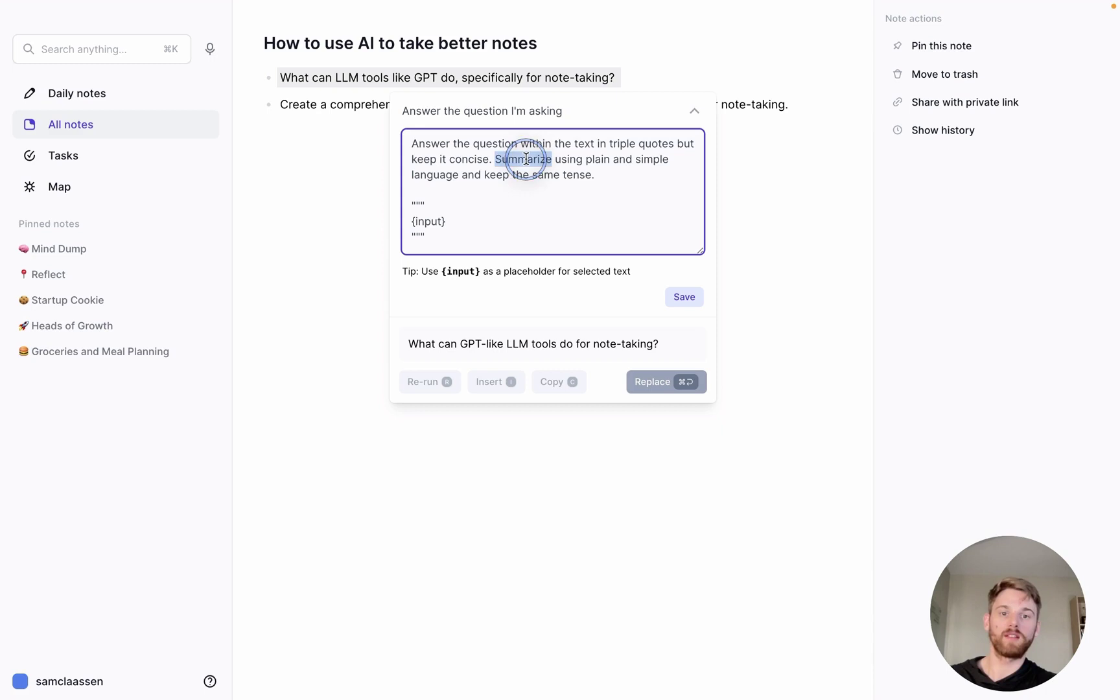
pyautogui.write('Answer')
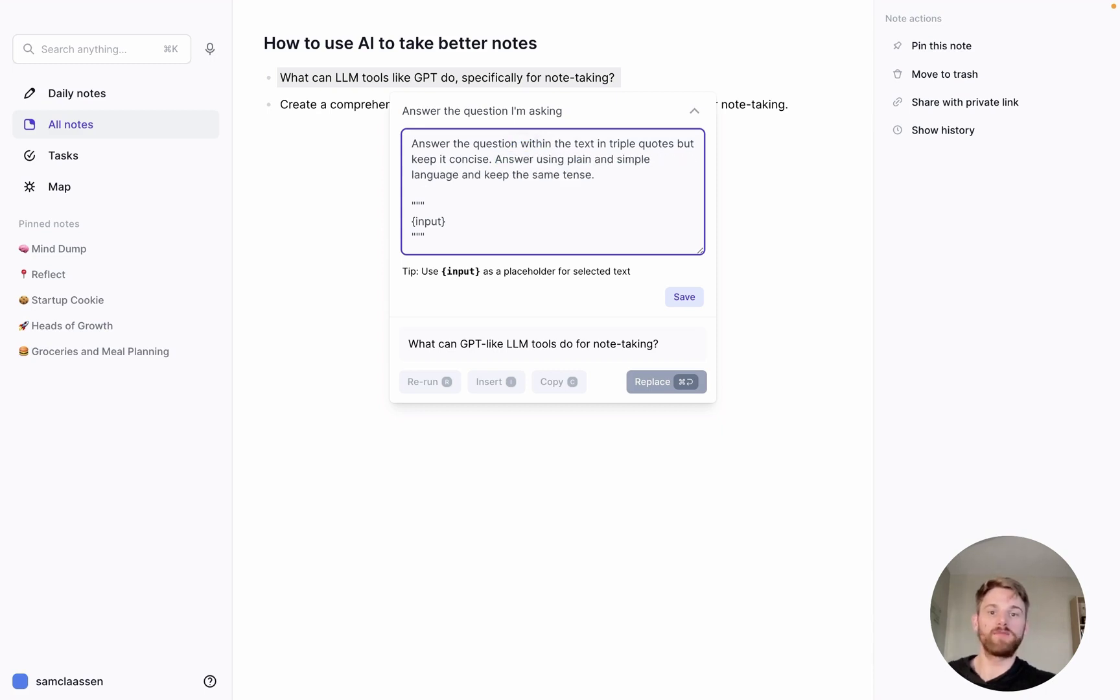
pyautogui.scroll(-2, 625, 191)
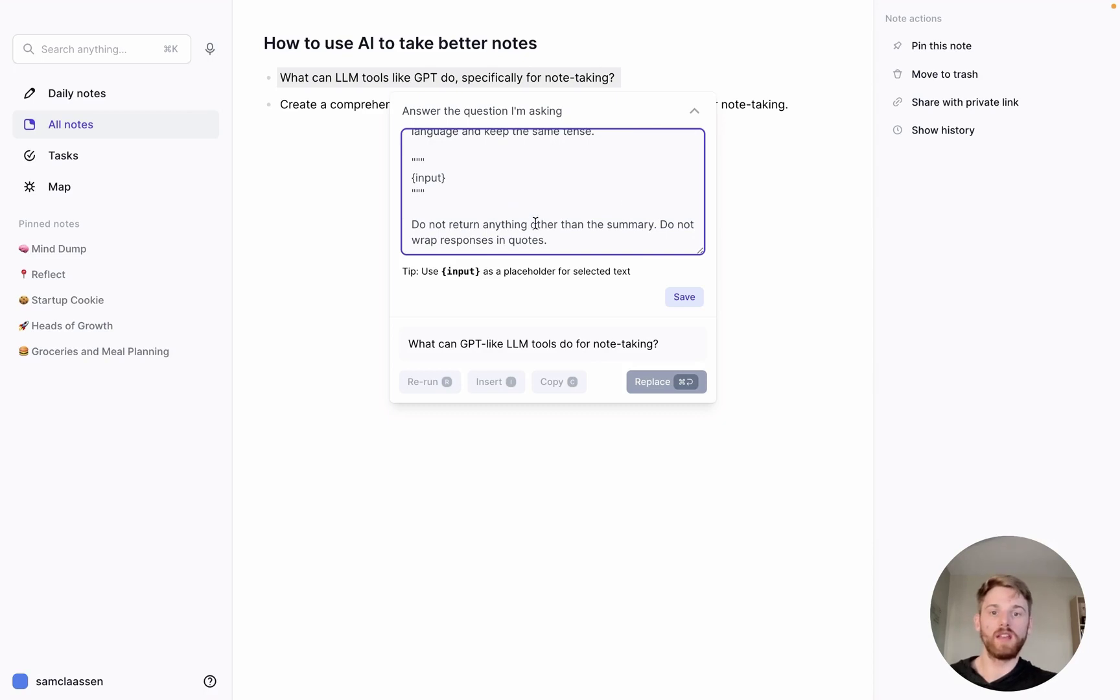
pyautogui.doubleClick(615, 226)
pyautogui.write('answer')
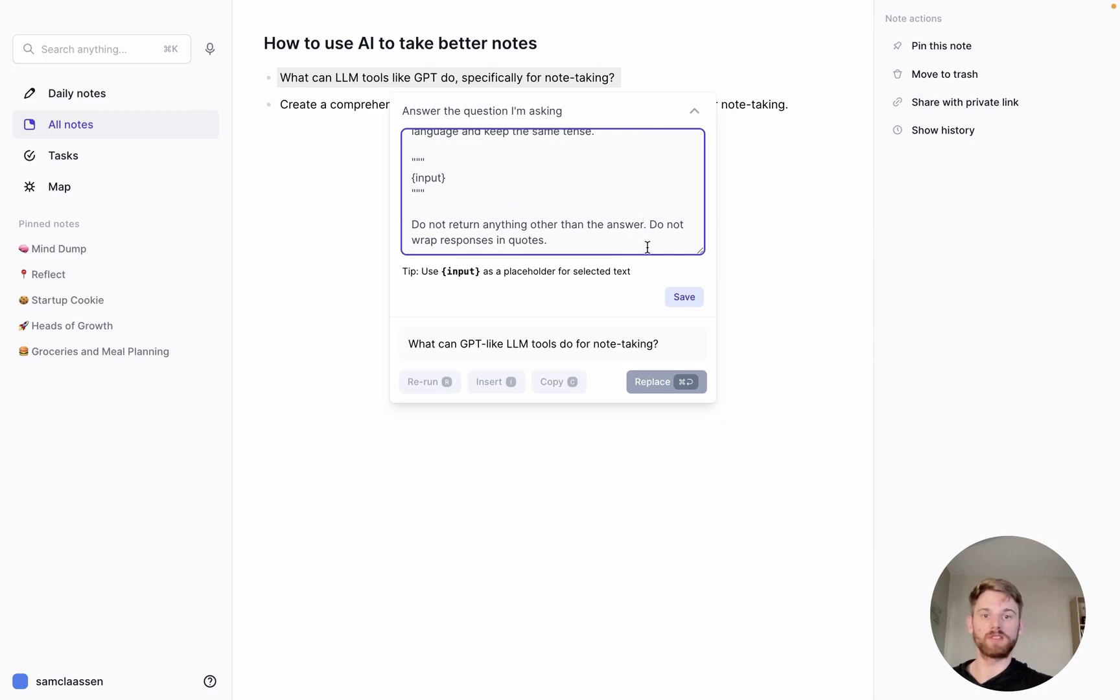
pyautogui.scroll(3, 647, 247)
pyautogui.click(680, 295)
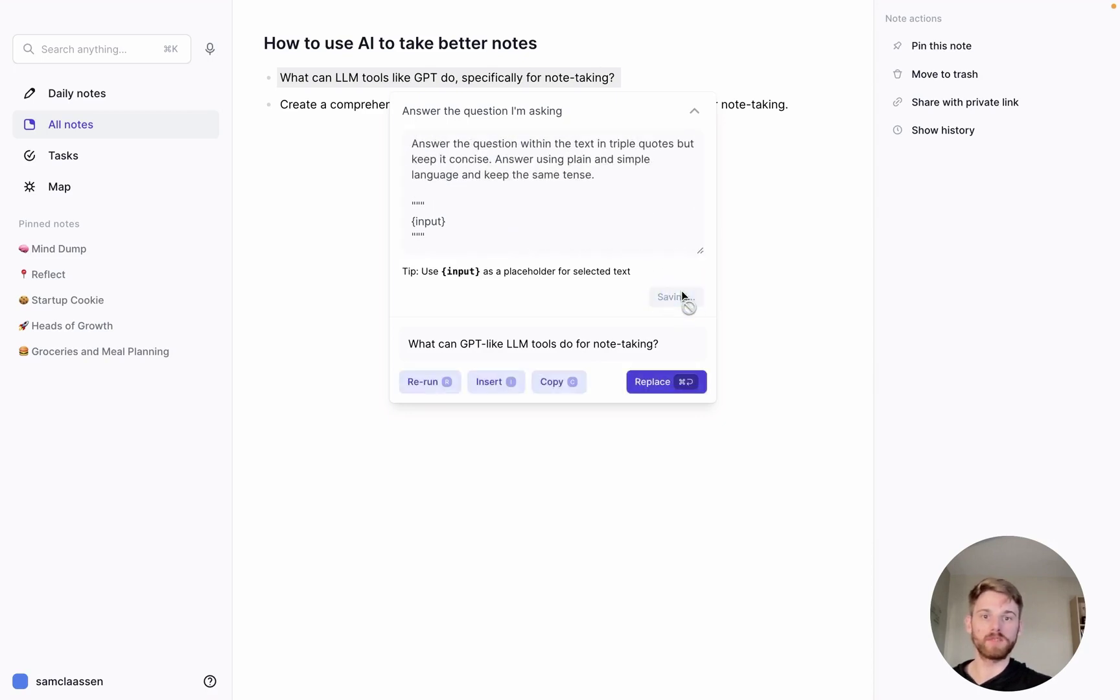
# Run 'Answer the question I'm asking' on the first bullet's question.
pyautogui.click(732, 277)
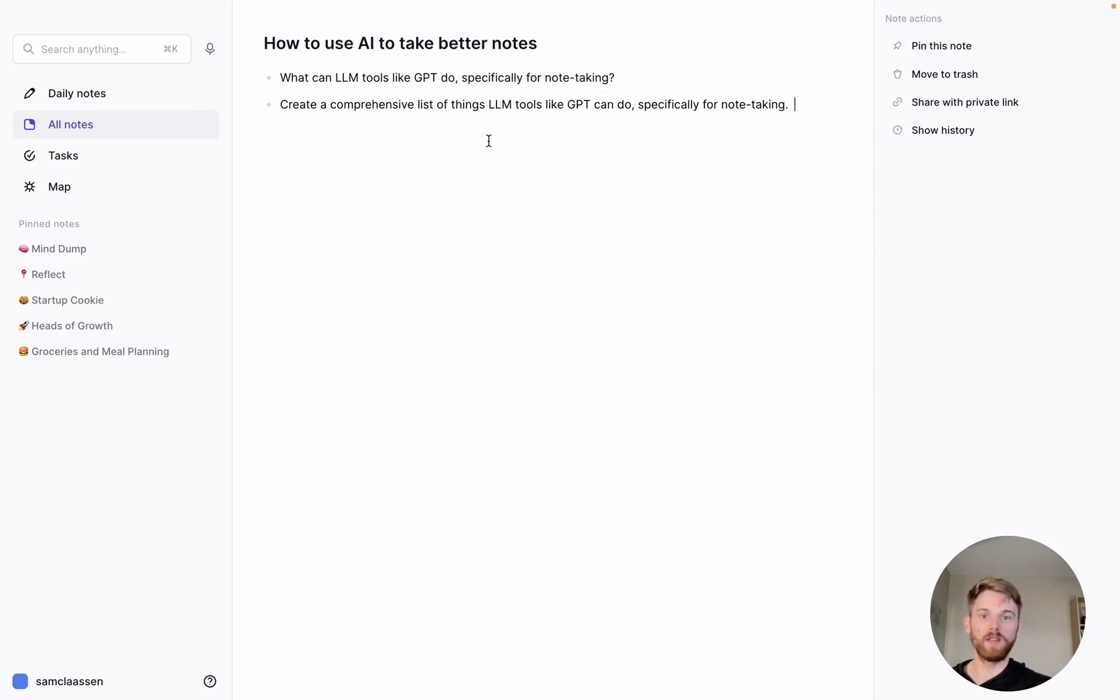
pyautogui.tripleClick(438, 85)
pyautogui.click(550, 47)
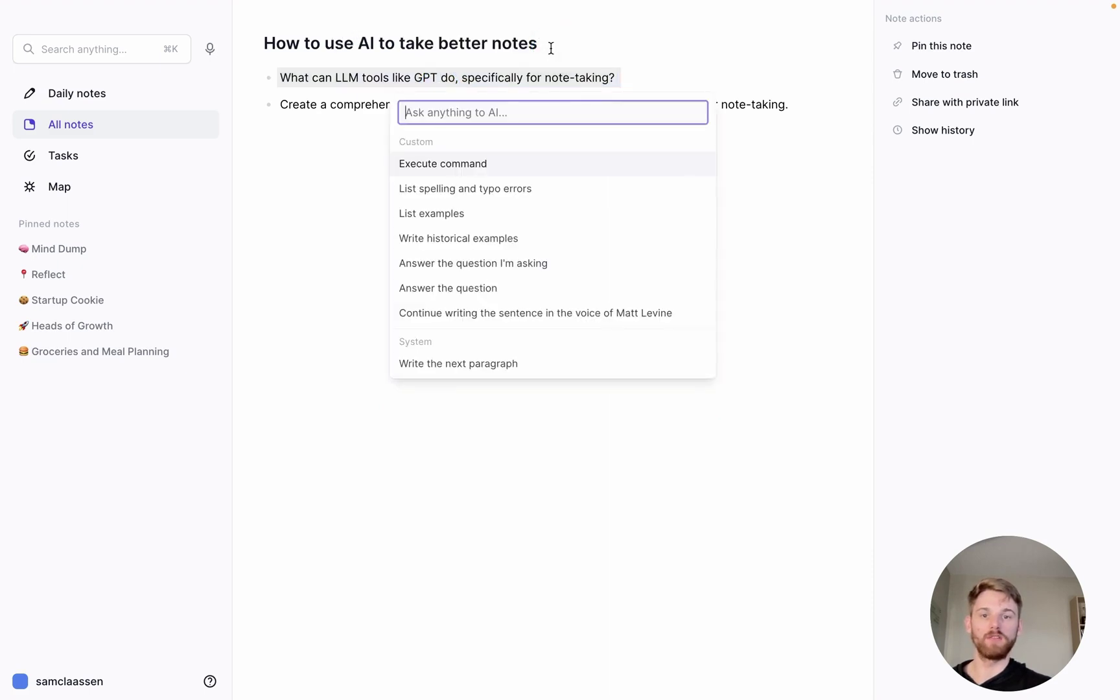
pyautogui.click(540, 265)
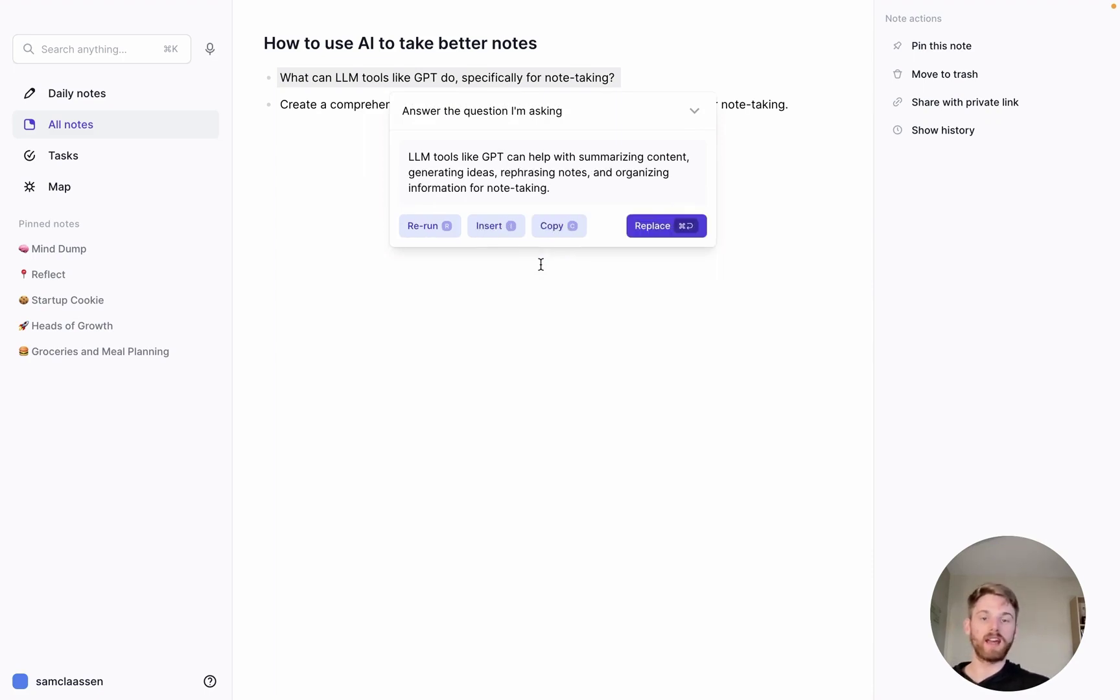
# Append 'Please answer using 3-5 sentences.' to the prompt and update the template.
pyautogui.click(694, 111)
pyautogui.click(635, 176)
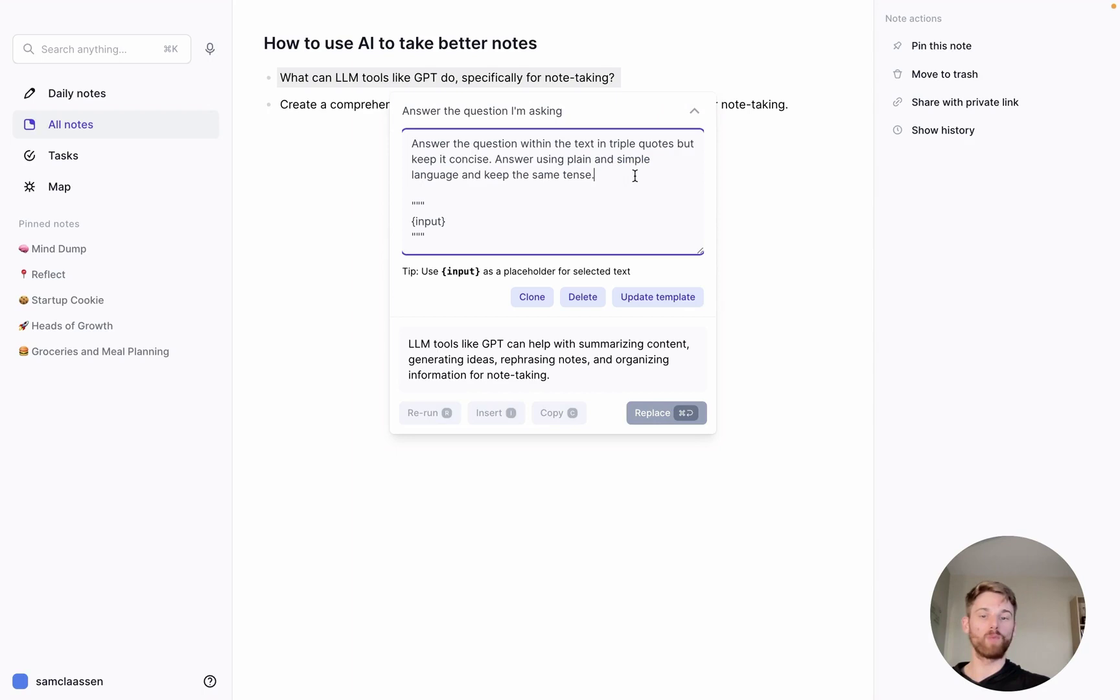
pyautogui.write('Please')
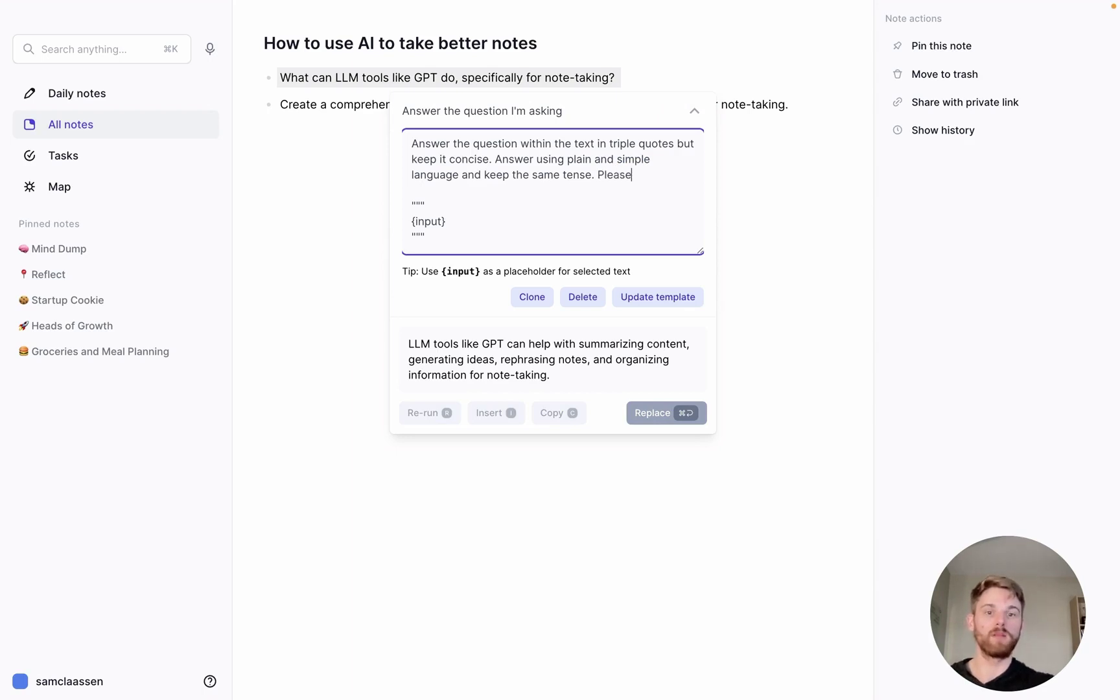
pyautogui.write(' answer using 3')
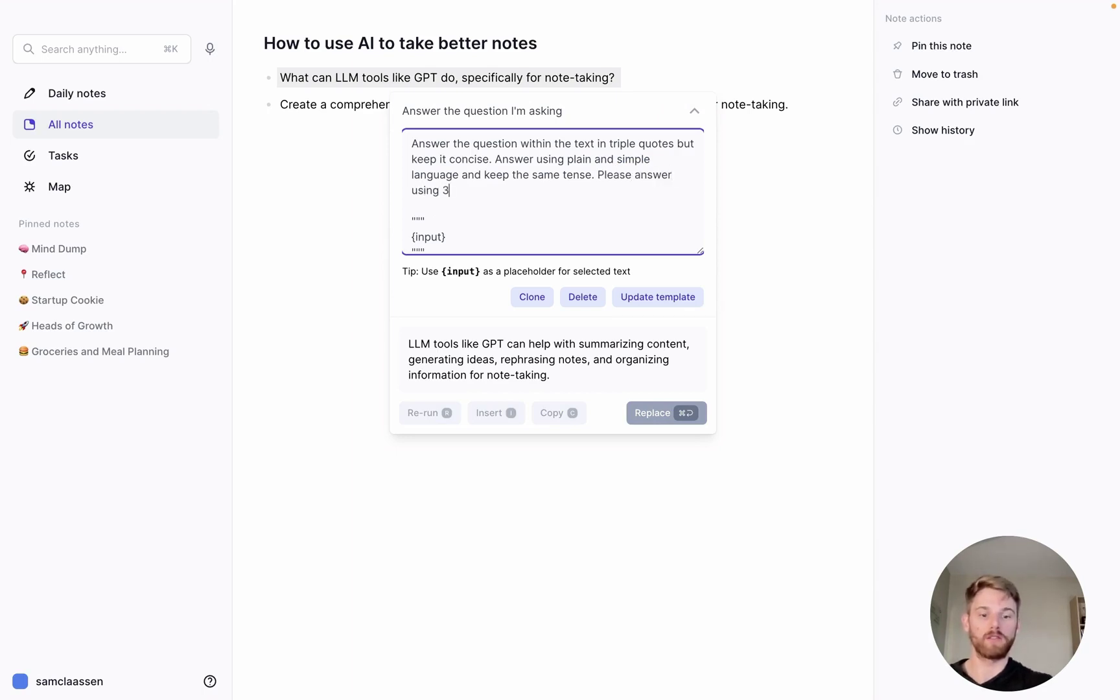
pyautogui.write('-5 sentences.')
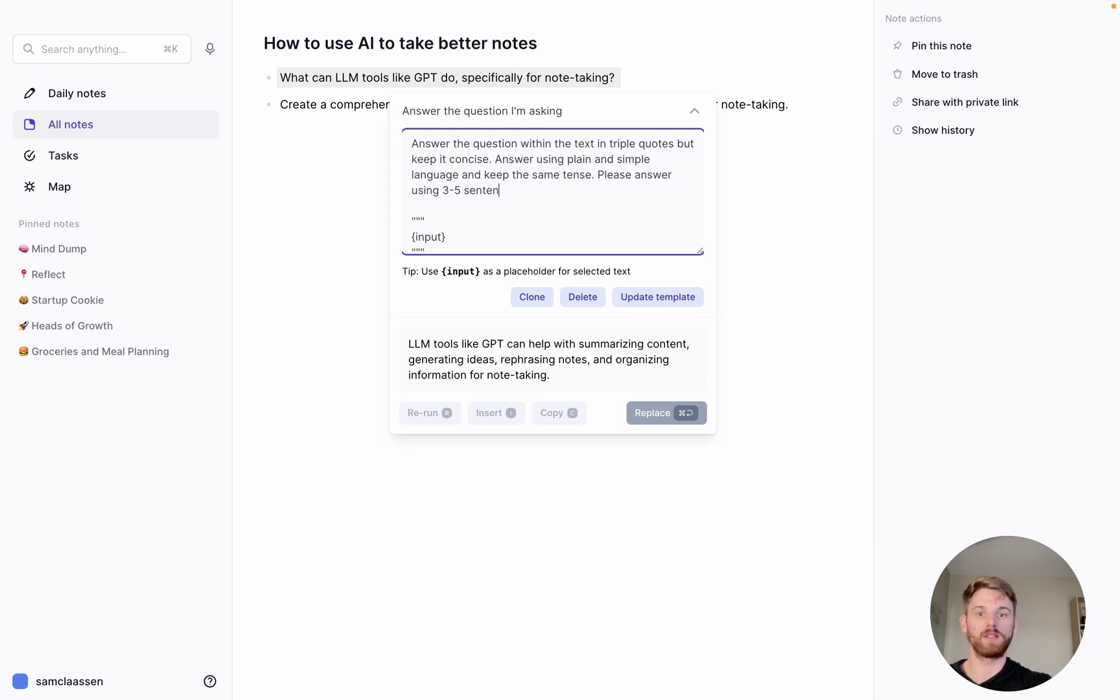
pyautogui.click(642, 299)
pyautogui.click(793, 242)
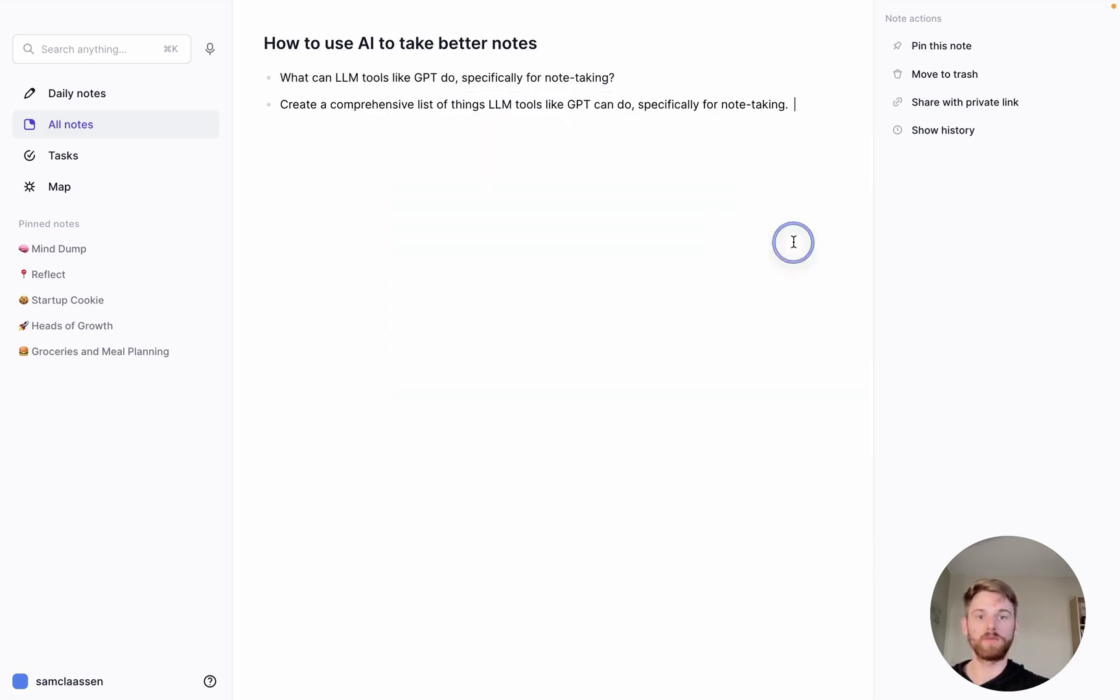
pyautogui.tripleClick(522, 69)
pyautogui.click(522, 50)
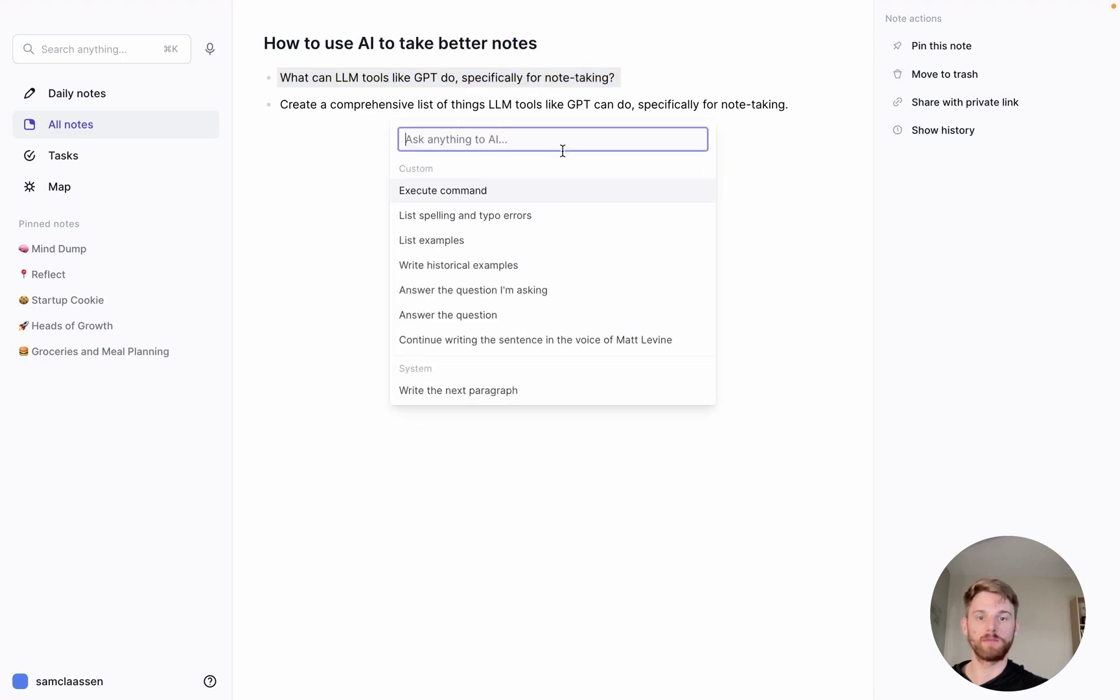
pyautogui.click(546, 291)
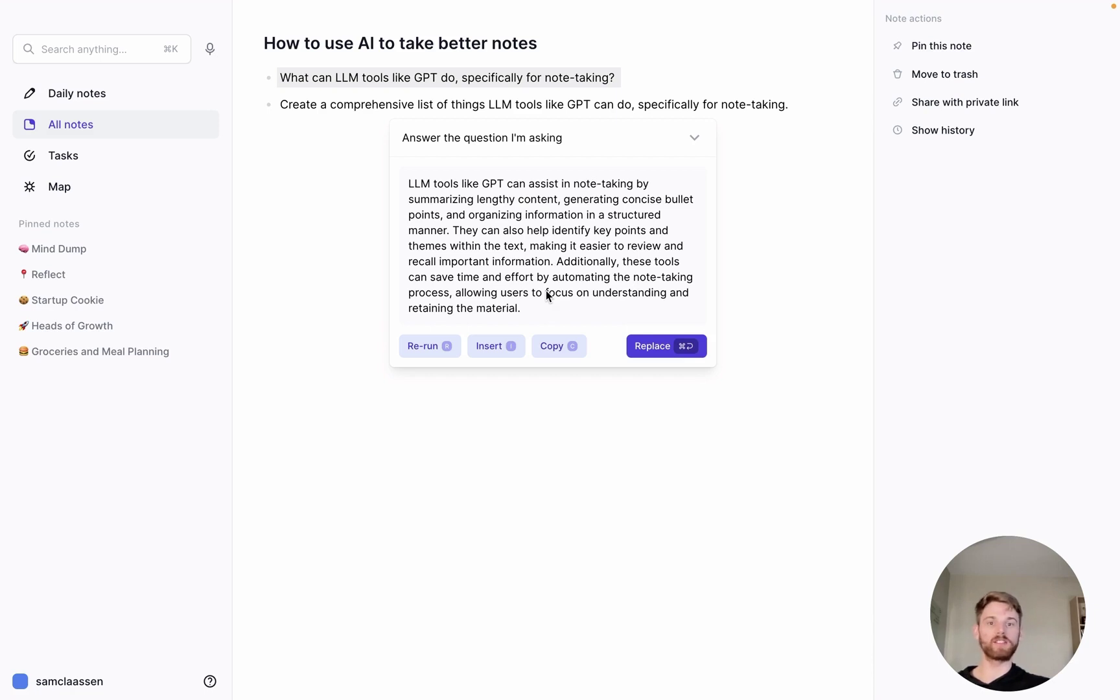
pyautogui.click(763, 250)
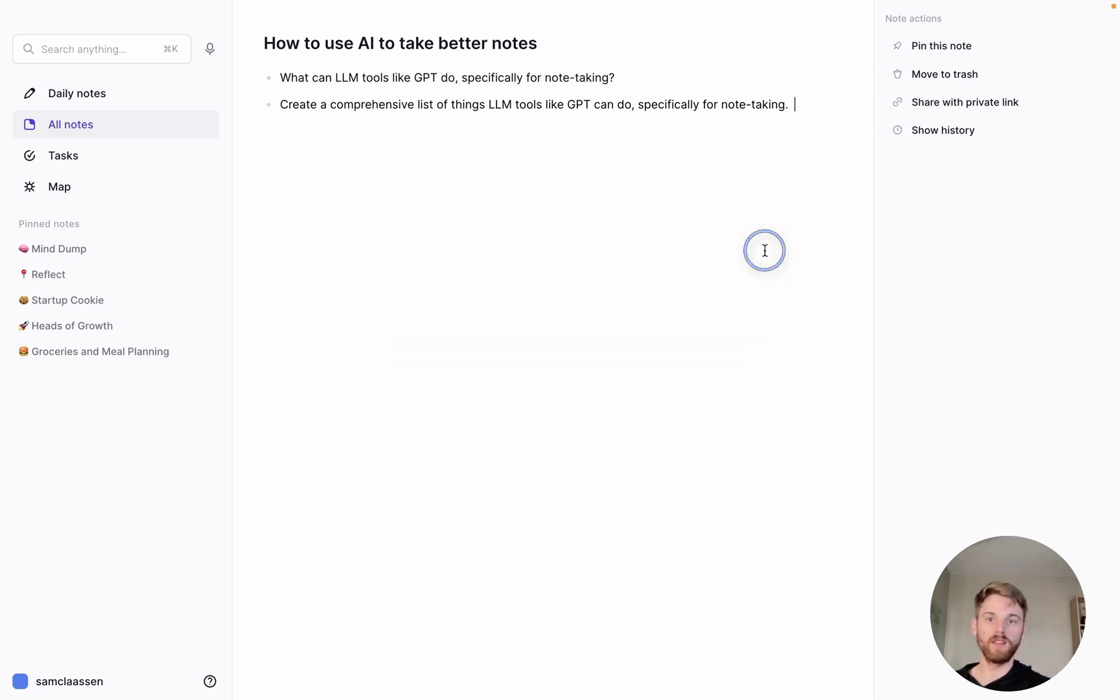
# Run the Execute command prompt on the second bullet to generate a list of LLM note-taking uses.
pyautogui.tripleClick(596, 108)
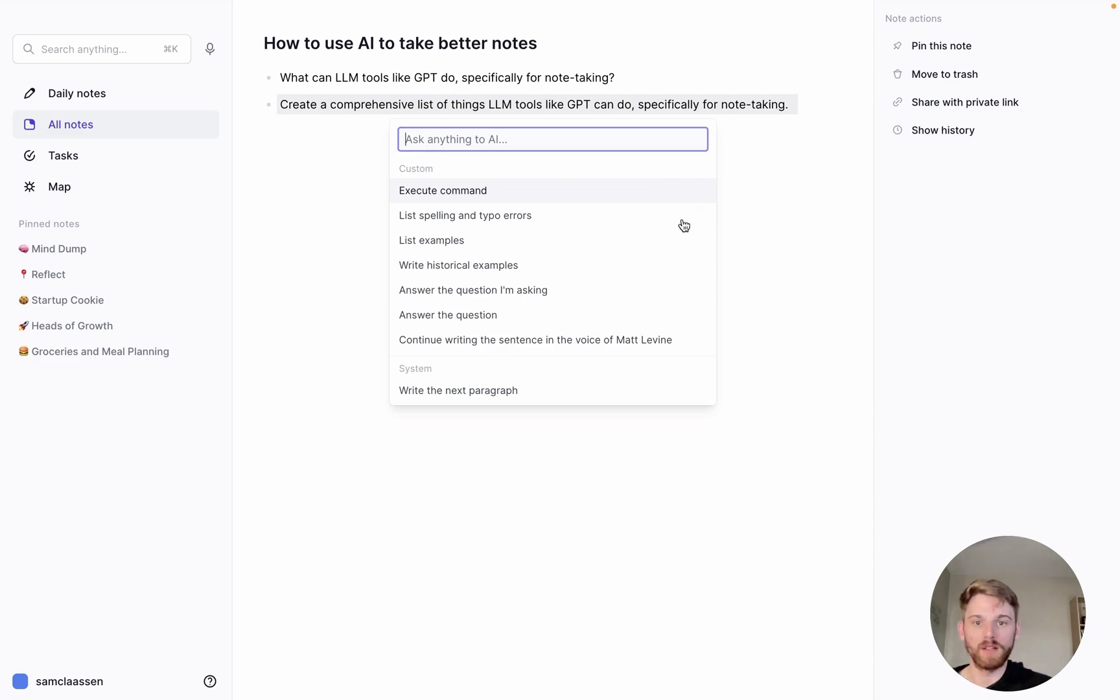
pyautogui.click(484, 193)
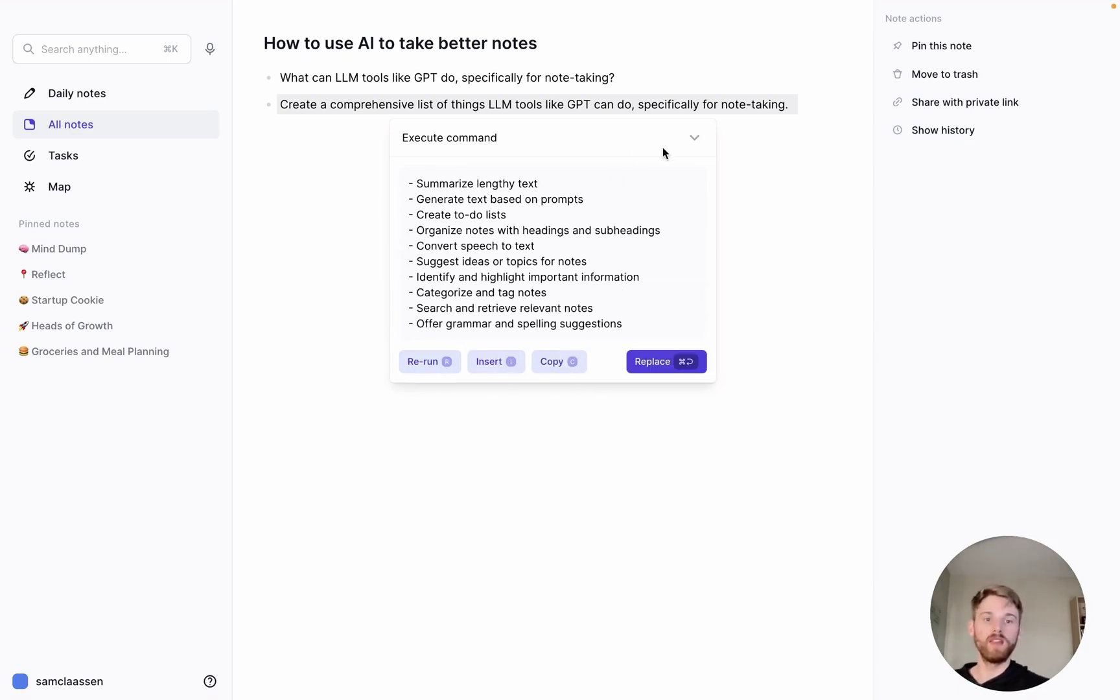
# Expand and enlarge the Execute command template to show its full wording and {input} placeholder.
pyautogui.click(694, 137)
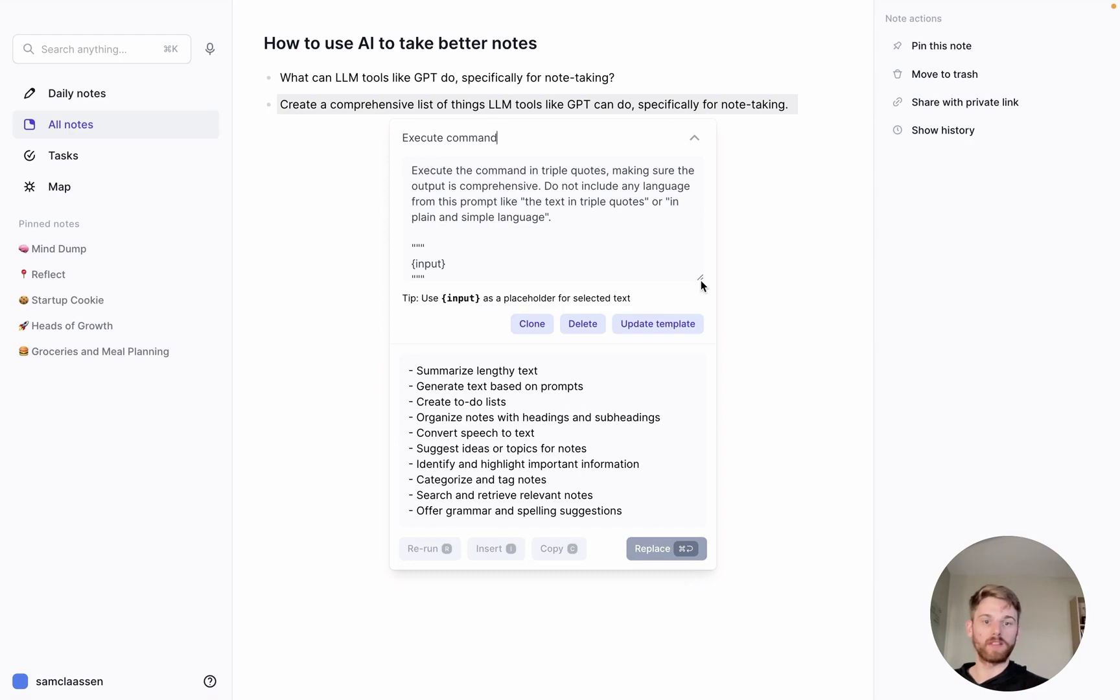
pyautogui.moveTo(700, 280); pyautogui.dragTo(710, 392)
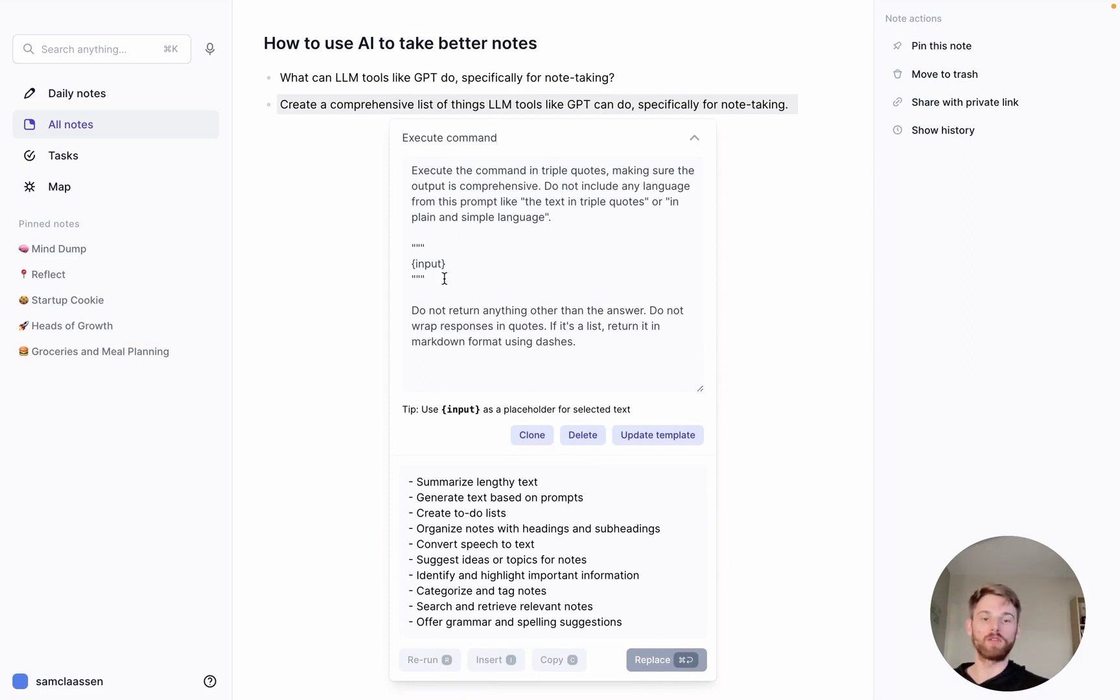
pyautogui.moveTo(438, 276); pyautogui.dragTo(408, 250)
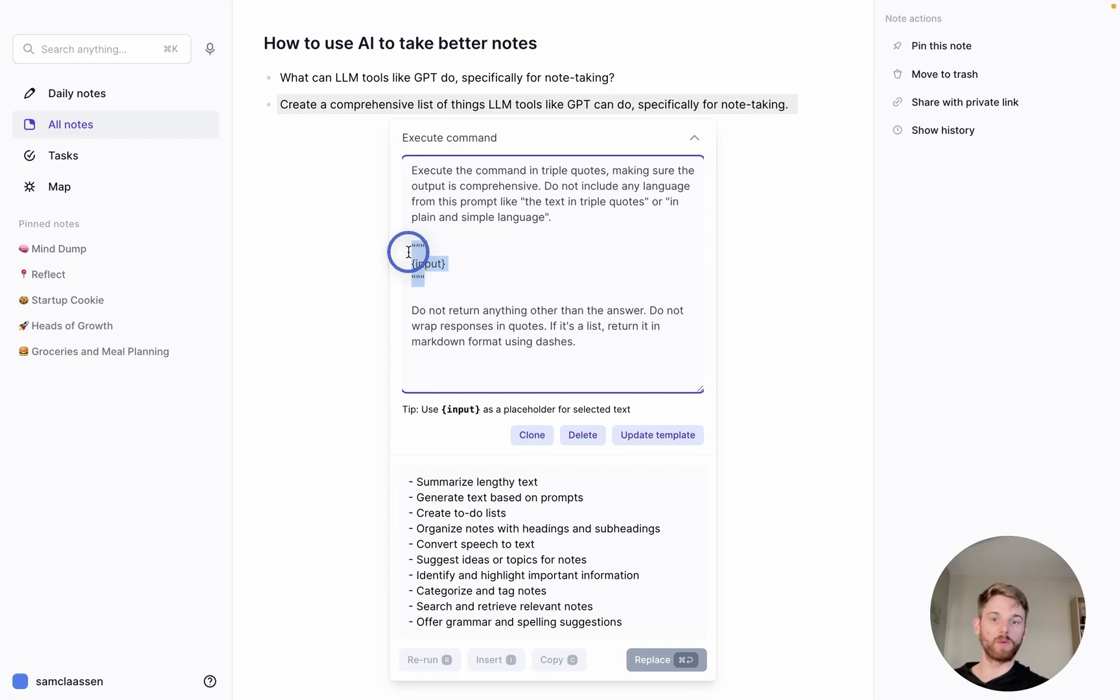
pyautogui.click(562, 285)
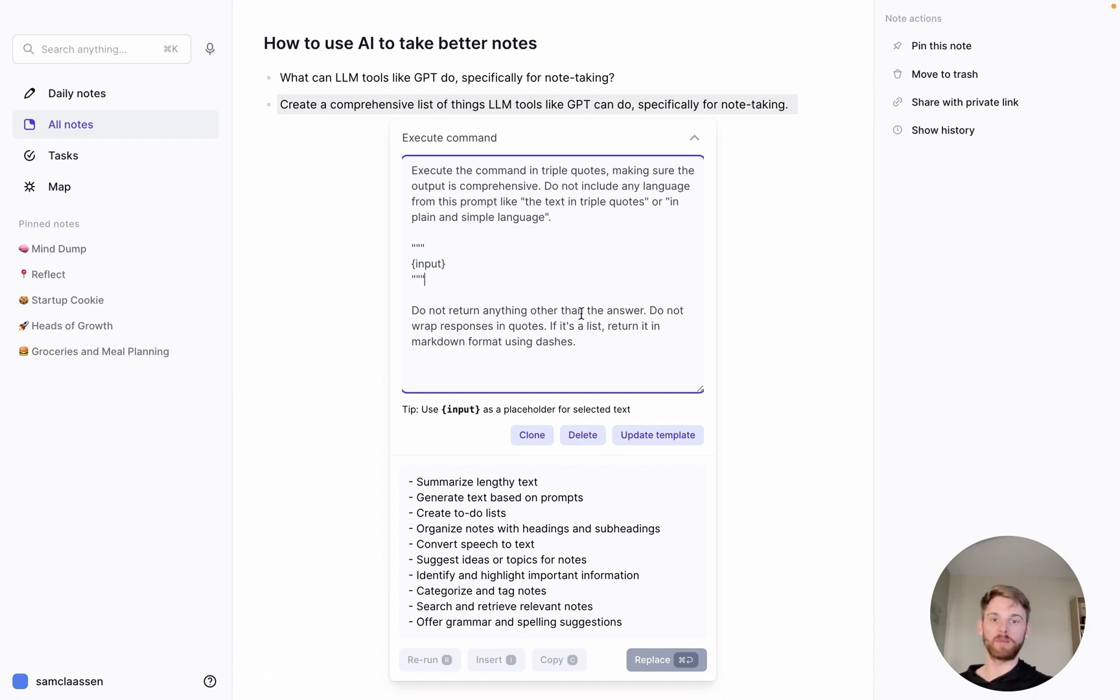
# Insert the ten generated note-taking uses as sub-bullets under the second question.
pyautogui.click(557, 581)
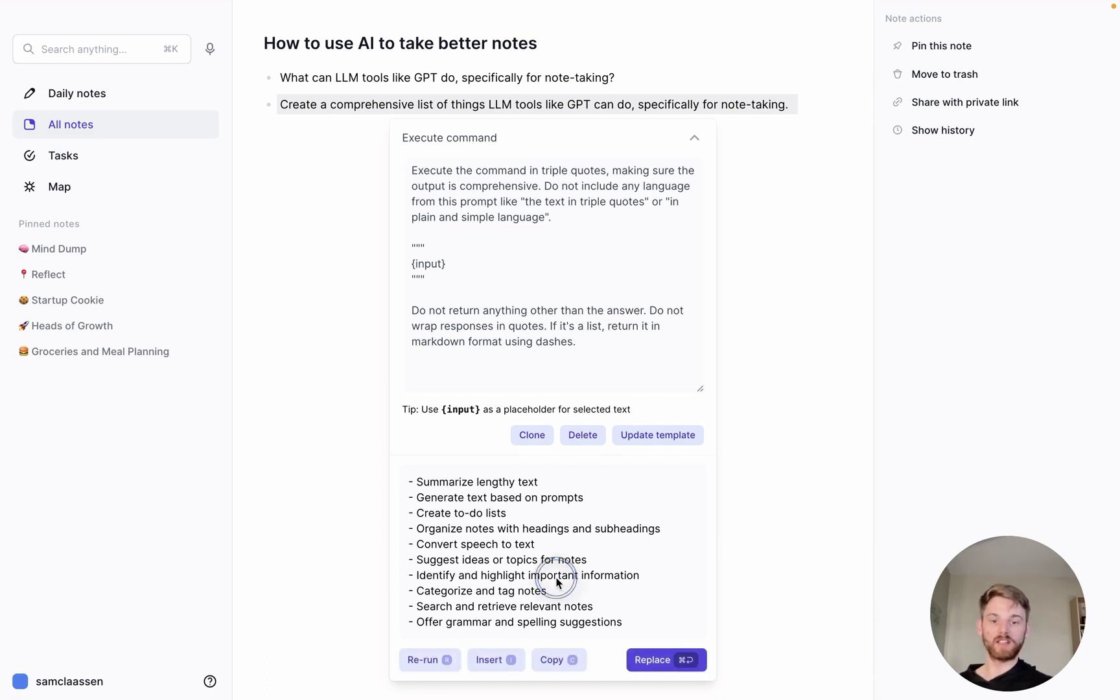
pyautogui.click(502, 666)
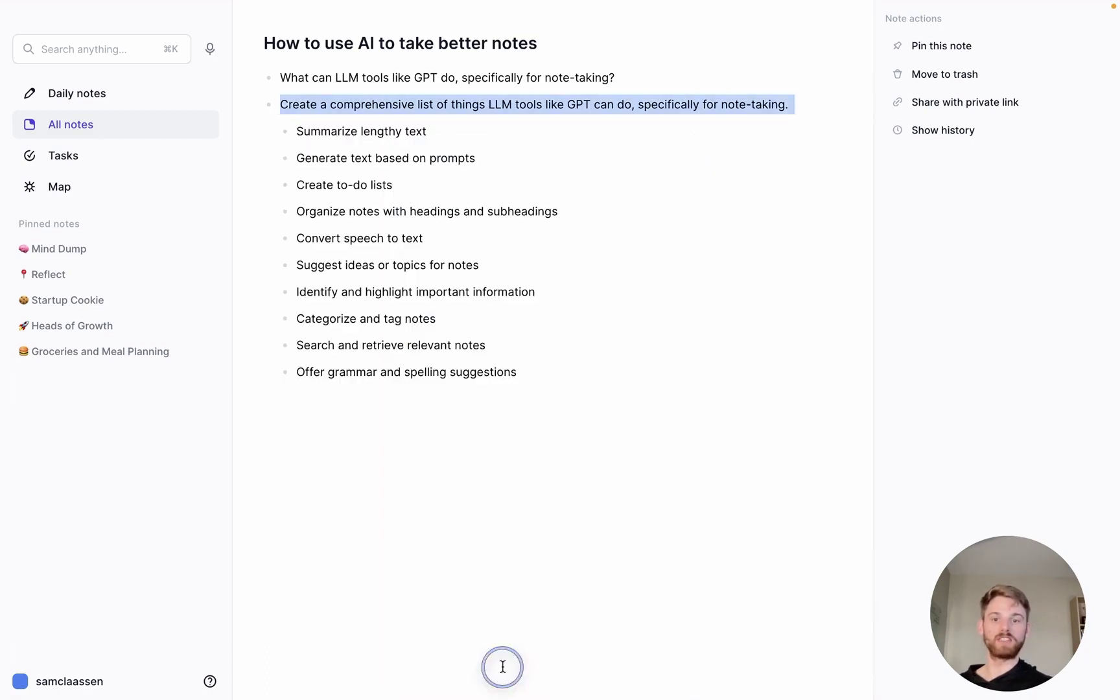